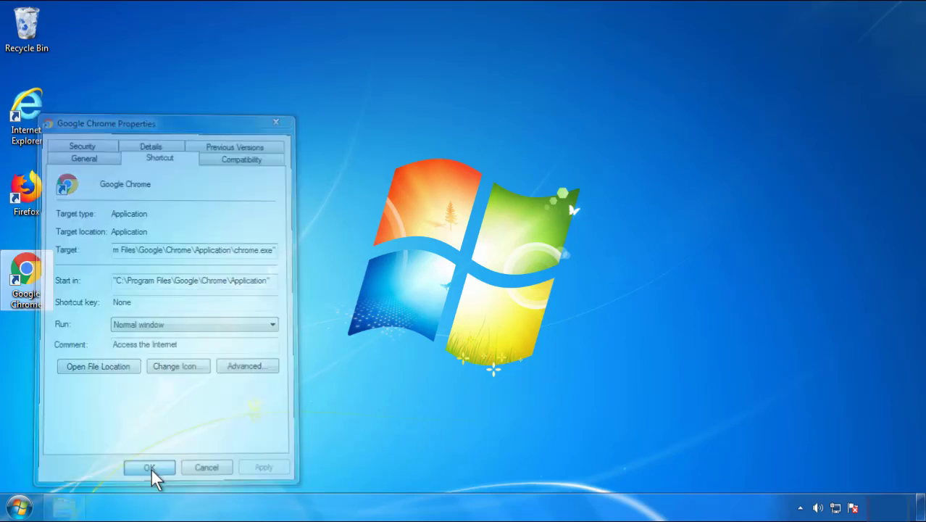
- Close the Google Chrome shortcut's Properties dialog and bring up the Start menu
left_click(20, 507)
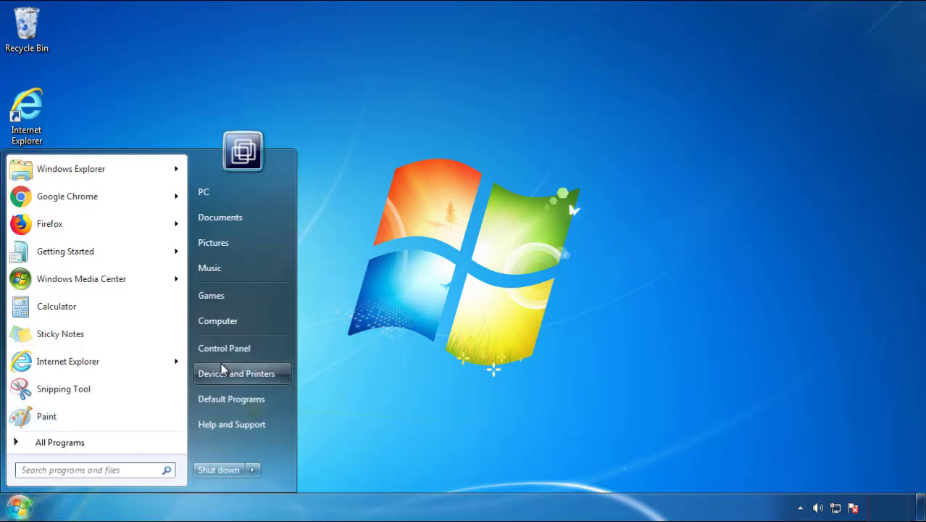
- Open the installed programs list in Control Panel, sorted by install date with newest first
left_click(232, 345)
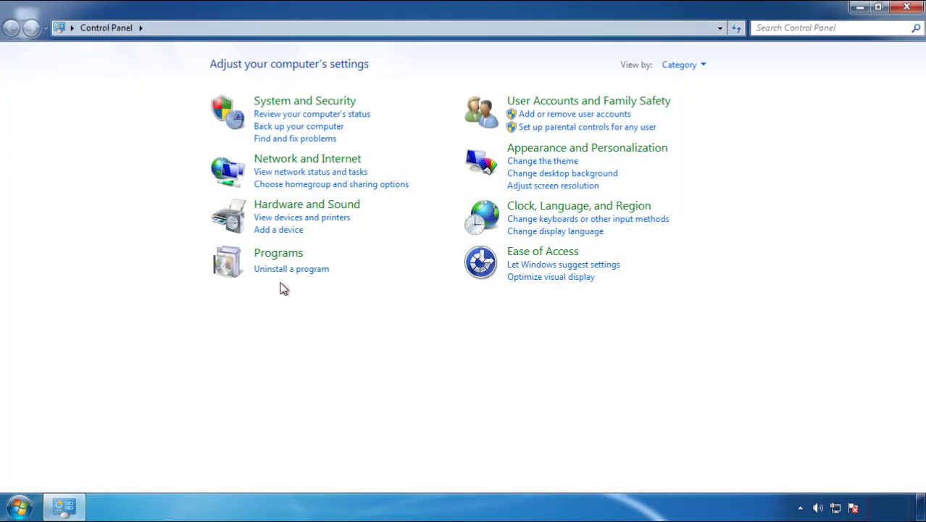
left_click(288, 270)
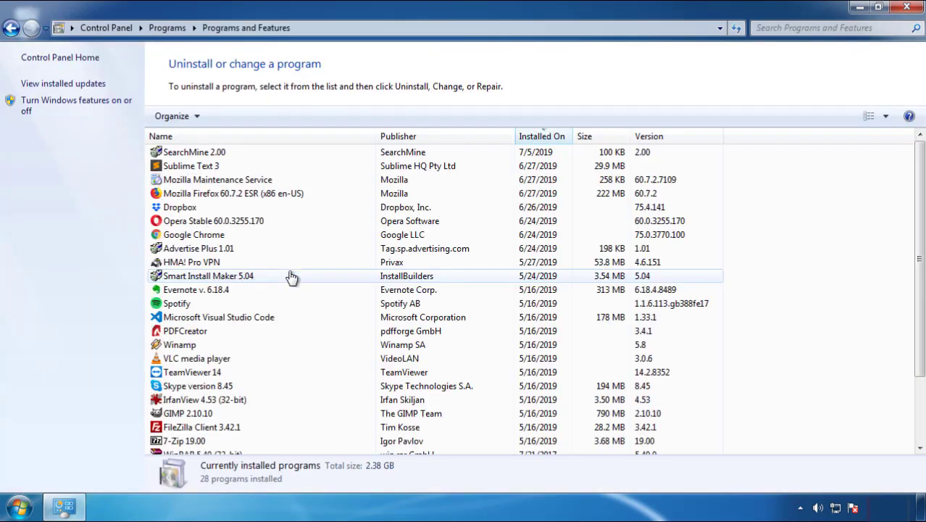
left_click(543, 137)
left_click(537, 137)
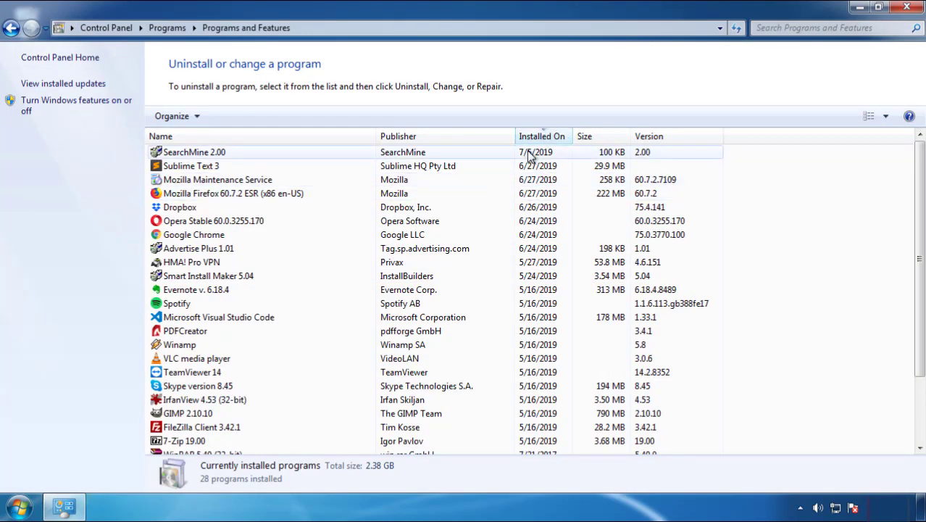
- Uninstall SearchMine 2.00 and close the Programs and Features window
left_click(194, 155)
left_click(231, 117)
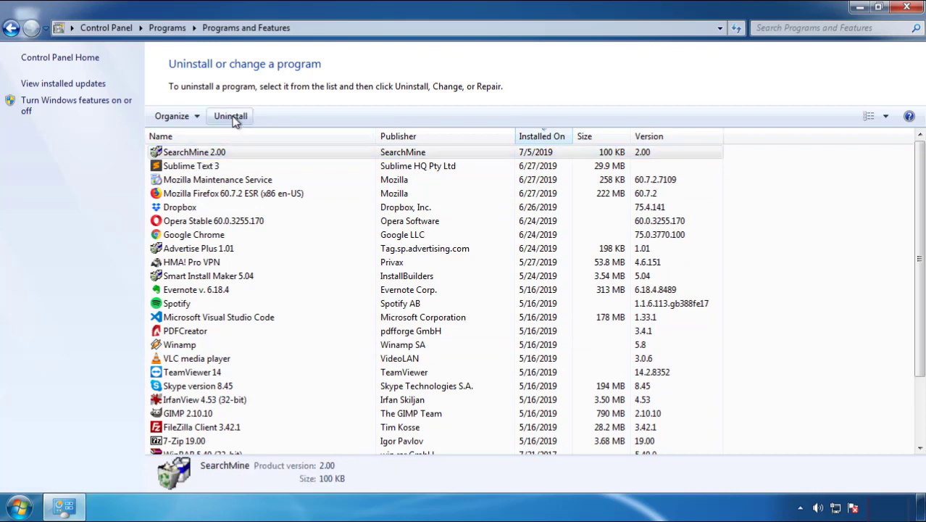
left_click(538, 383)
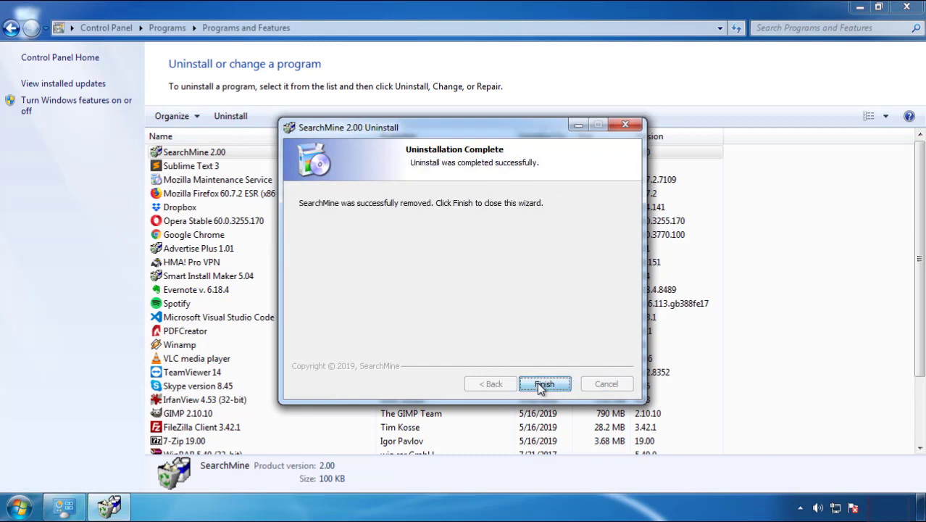
left_click(537, 382)
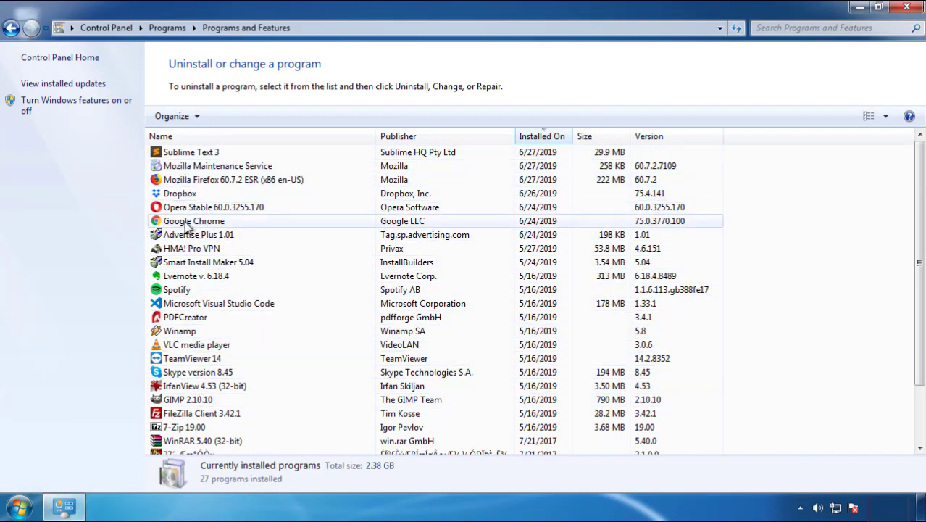
left_click(907, 9)
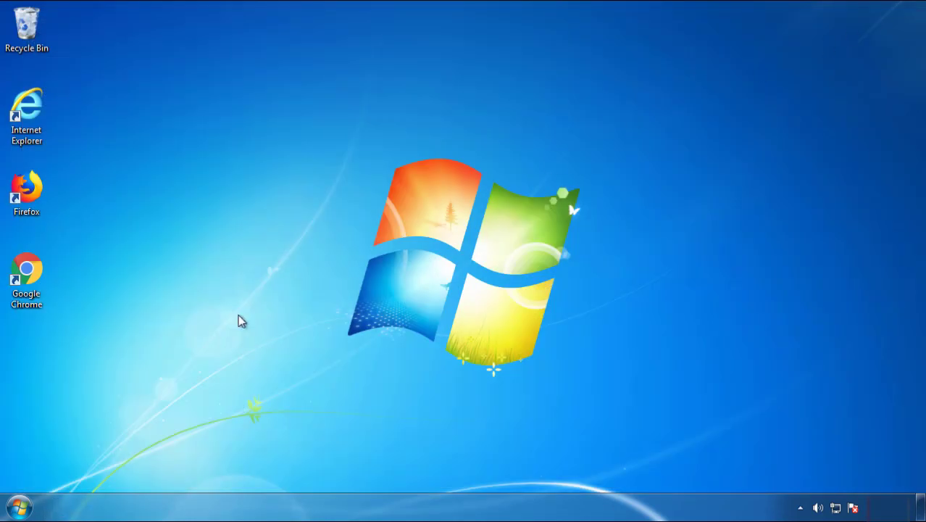
- Restart Windows 7 and choose Safe Mode from the boot options menu
left_click(17, 507)
left_click(251, 469)
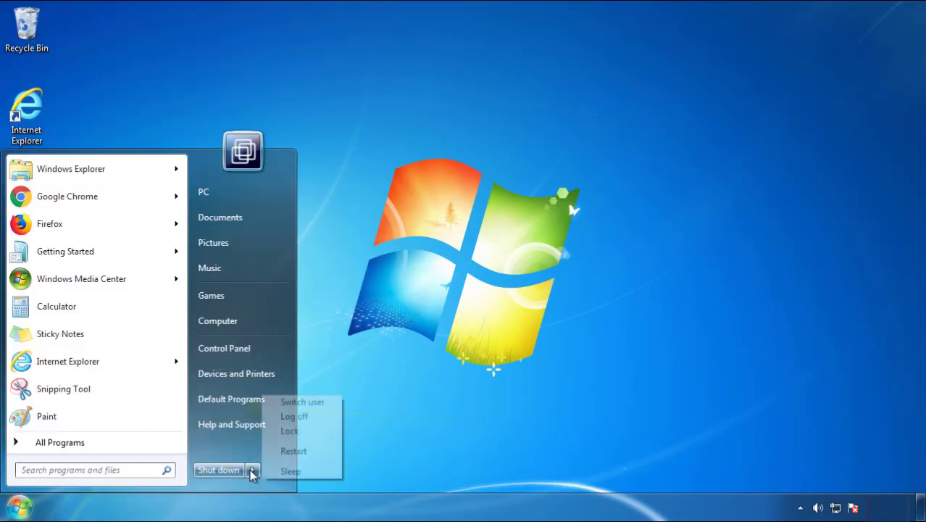
left_click(483, 396)
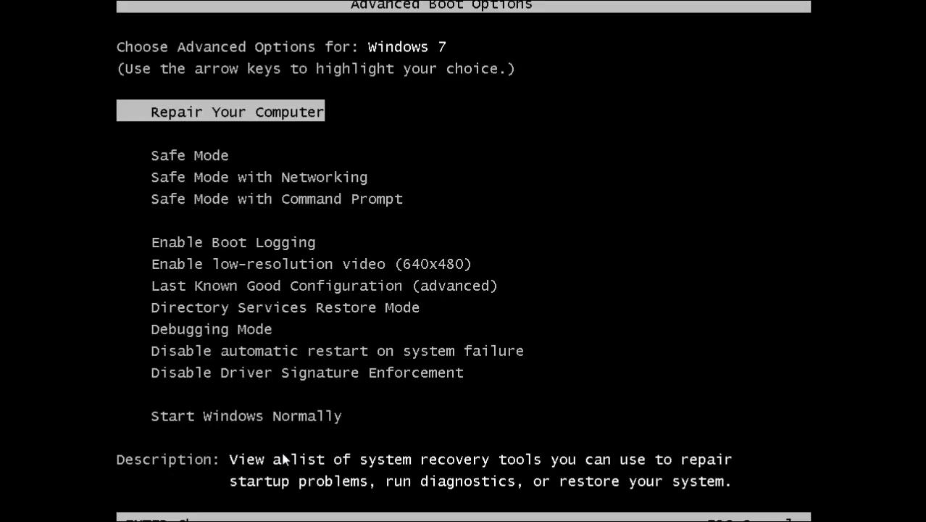
key("Down")
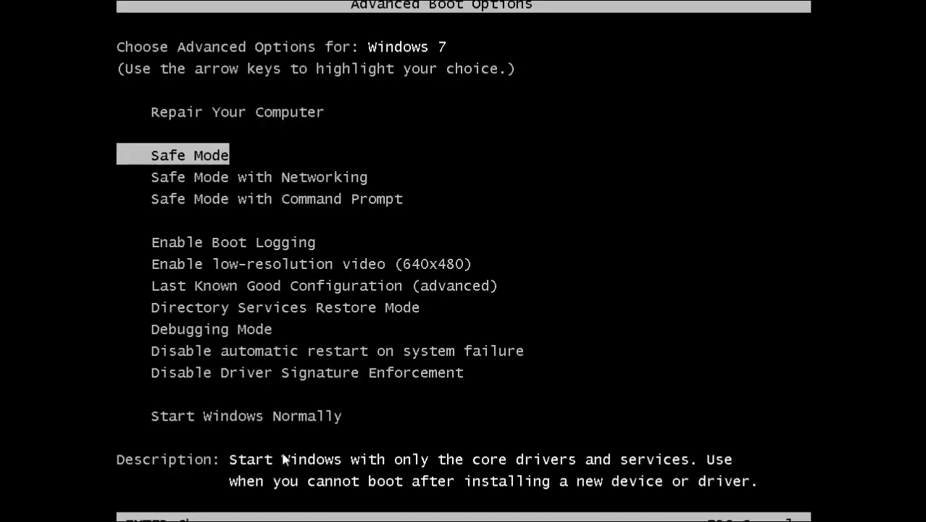
key("Return")
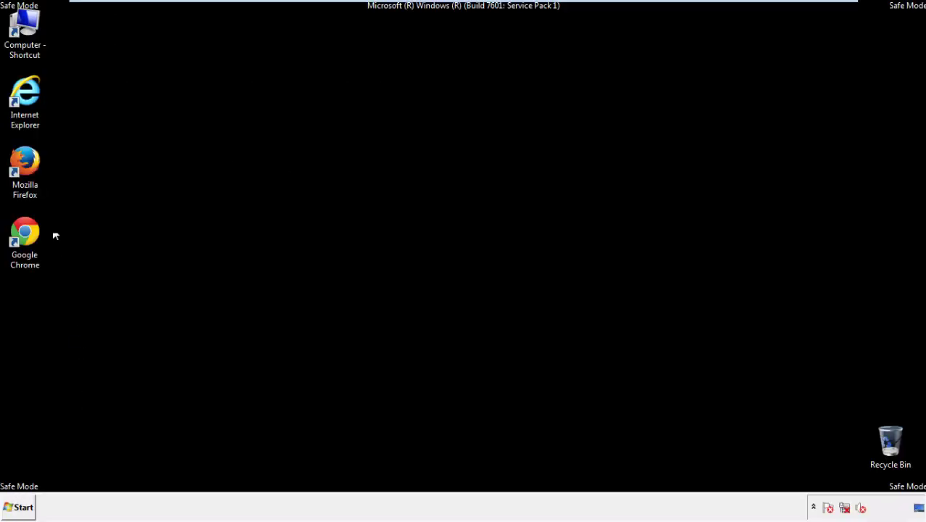
- Launch Firefox, decline making it the default browser, and keep the menu bar visible
double_click(33, 167)
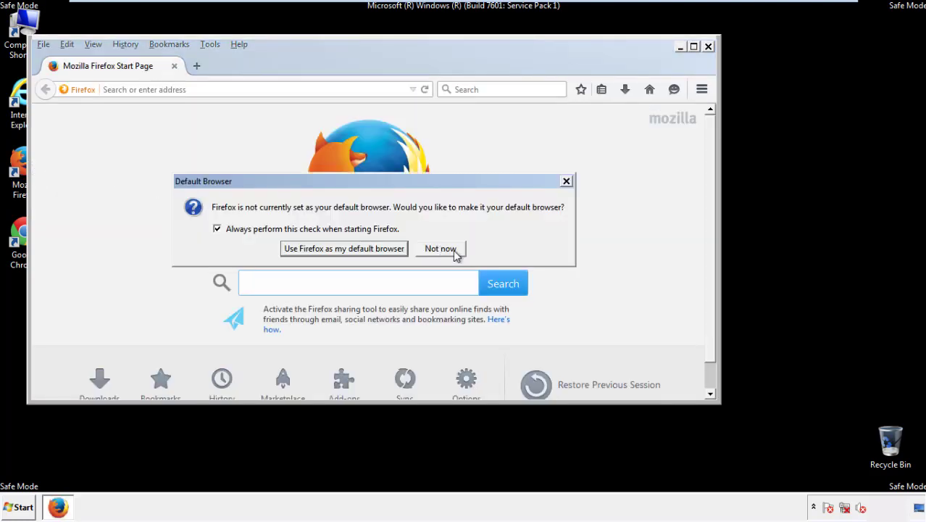
left_click(452, 248)
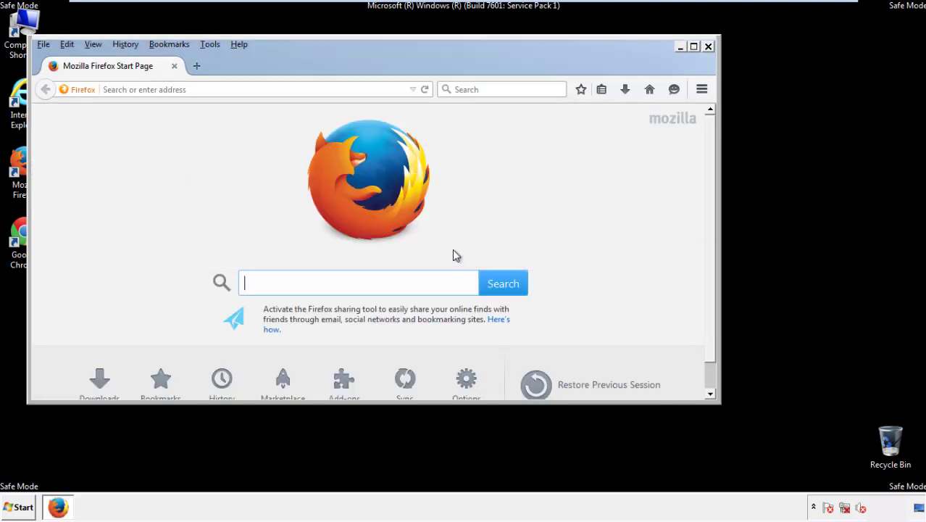
right_click(285, 64)
left_click(310, 108)
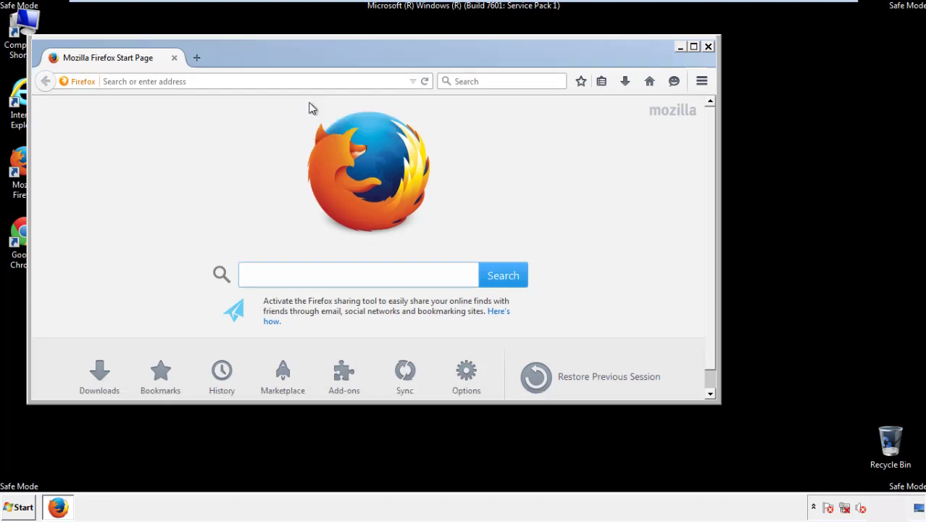
right_click(292, 64)
left_click(304, 114)
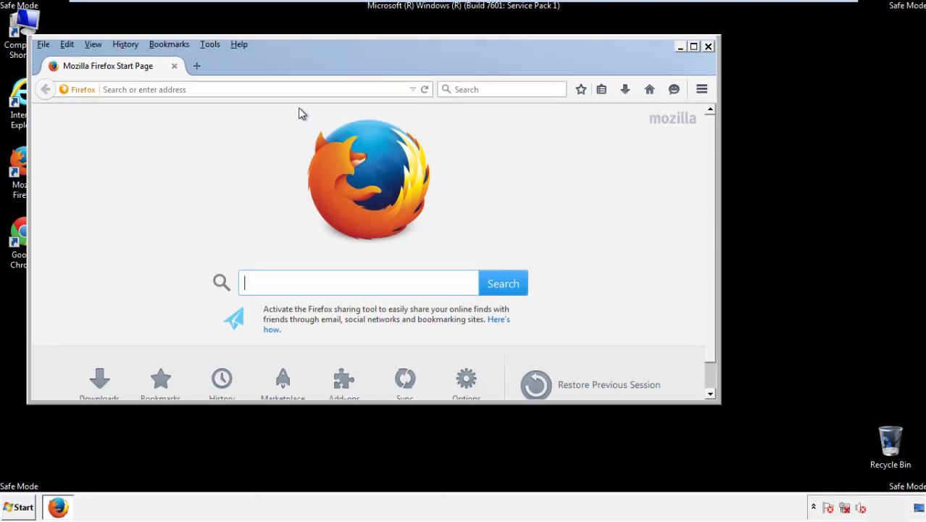
- Clear Firefox's recent history for Everything, with all data types including Offline Website Data and Site Preferences
left_click(130, 45)
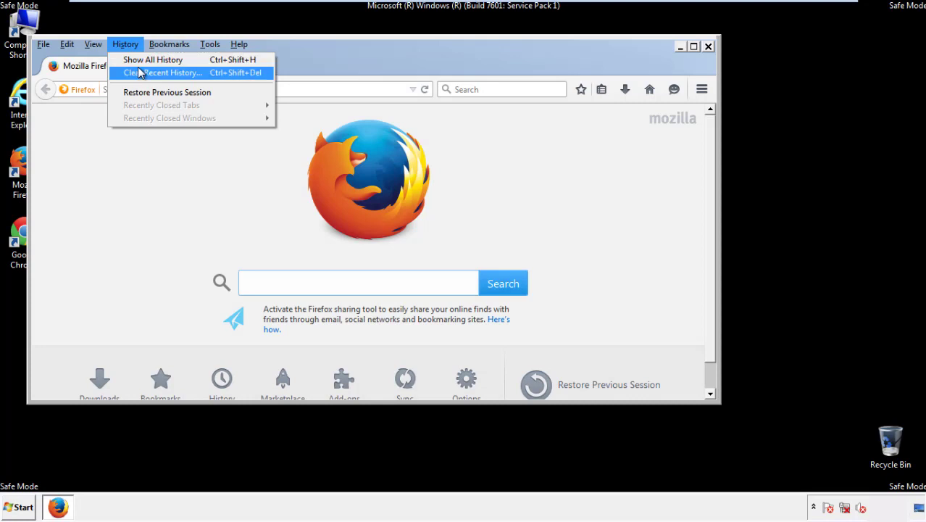
left_click(140, 73)
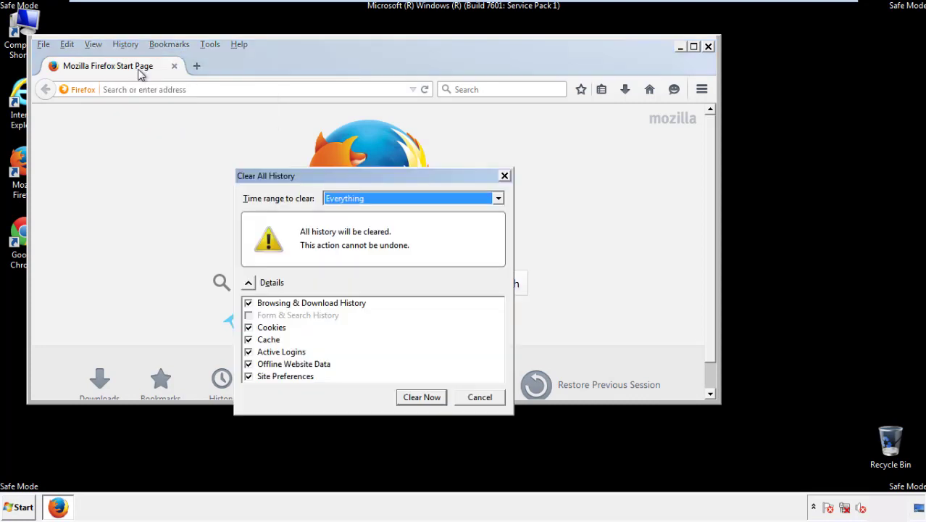
left_click(343, 198)
left_click(348, 273)
left_click(249, 364)
left_click(248, 363)
left_click(248, 377)
left_click(249, 377)
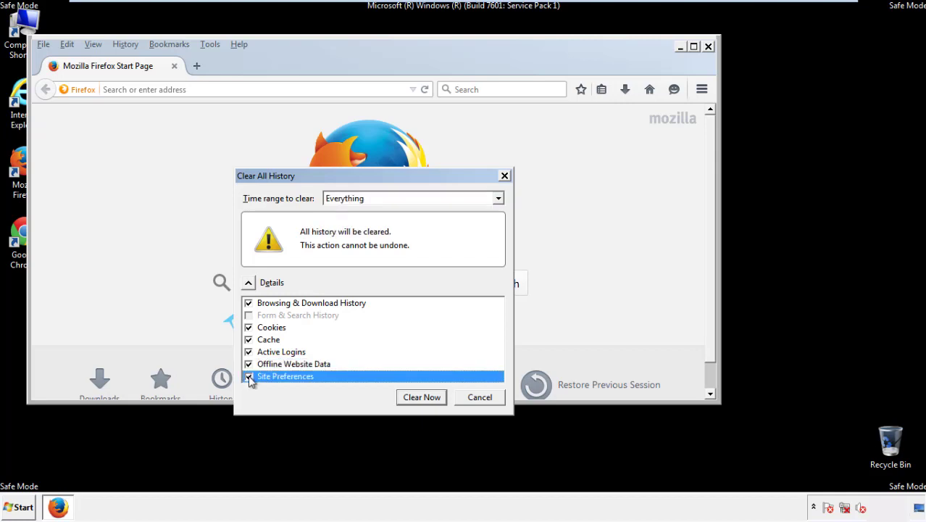
left_click(421, 397)
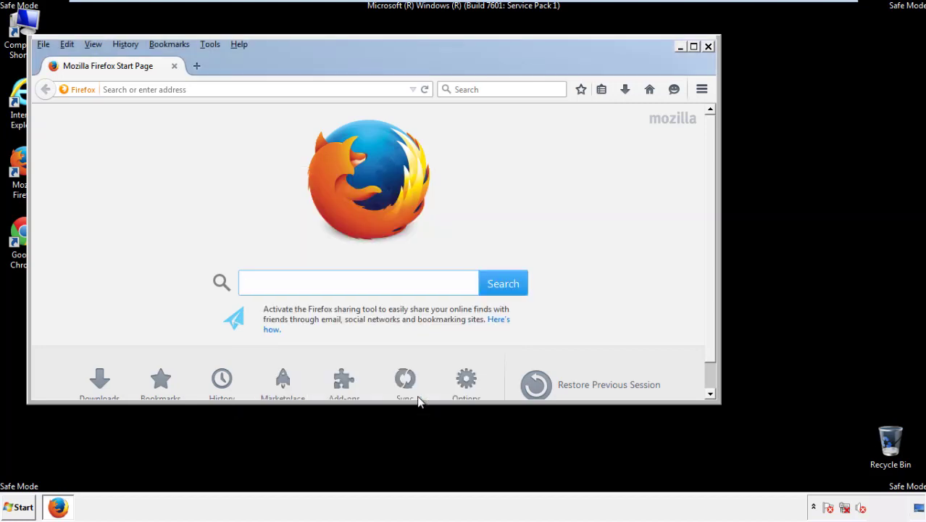
- Refresh Firefox to its default settings from Troubleshooting Information, then close it
left_click(239, 45)
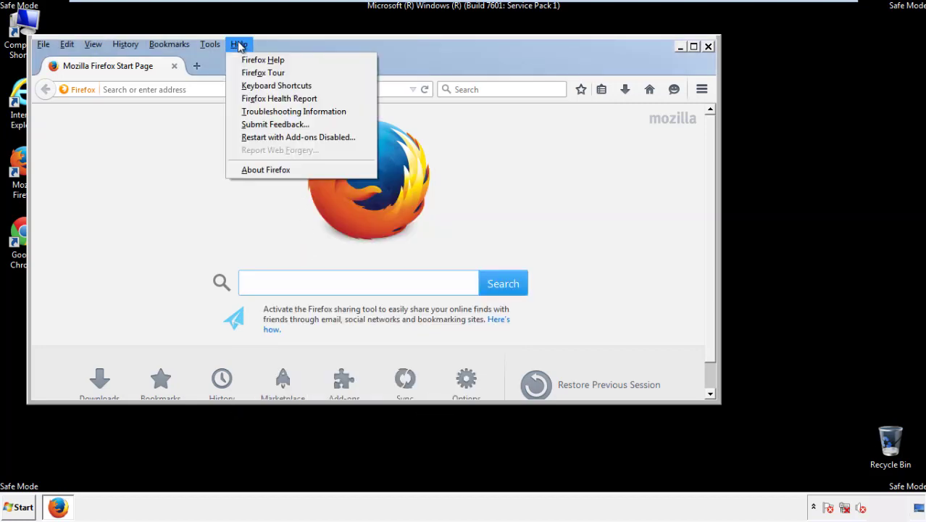
left_click(267, 111)
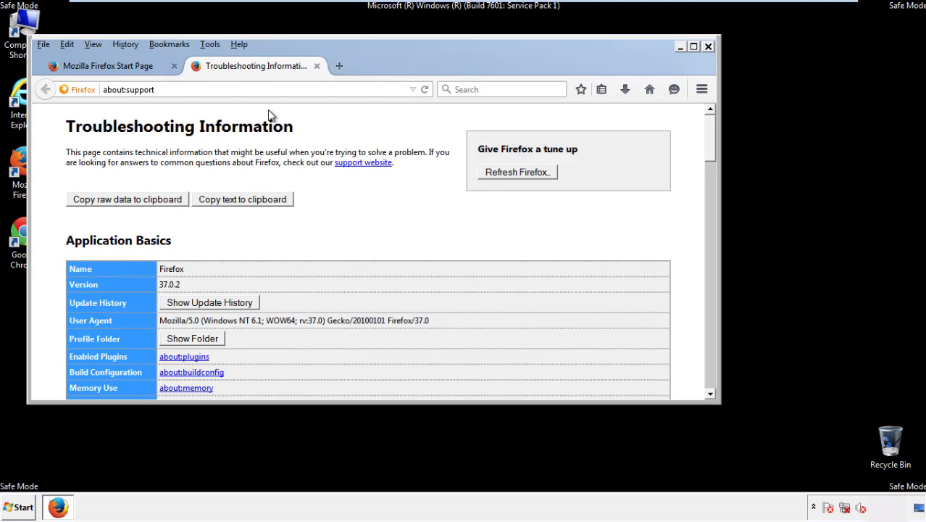
left_click(537, 176)
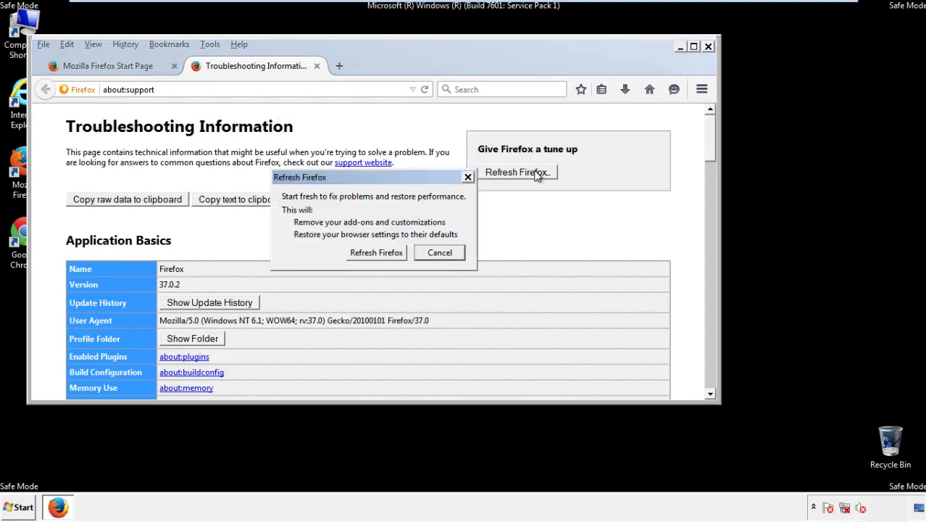
left_click(376, 252)
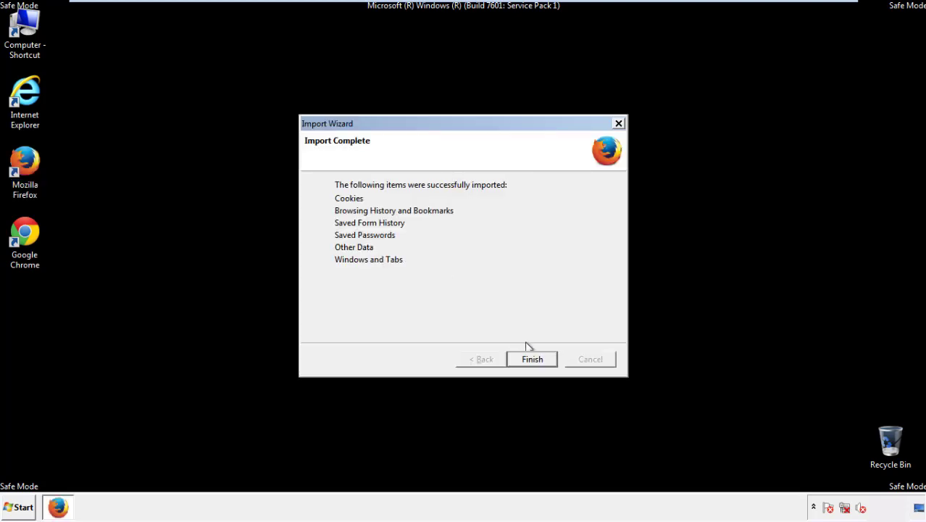
left_click(531, 359)
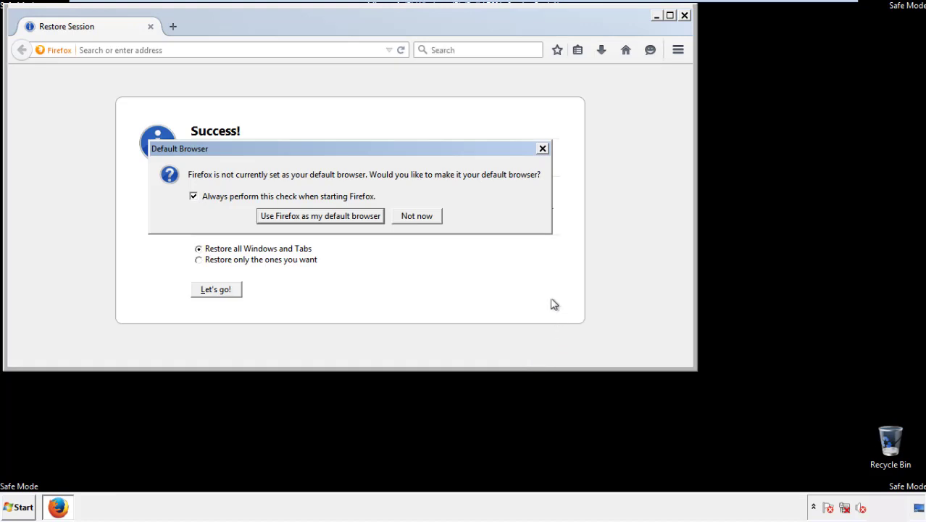
left_click(417, 216)
left_click(684, 16)
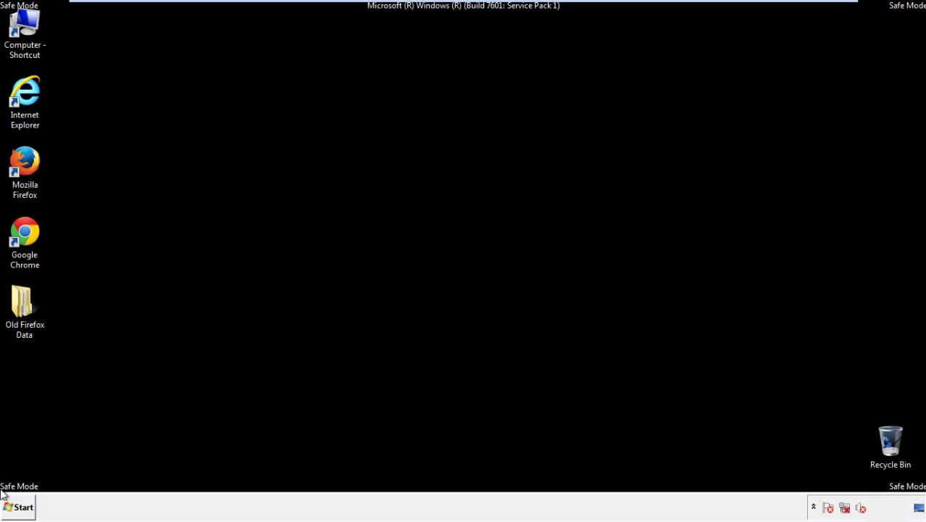
- Launch Google Chrome and stop it asking to be the default browser
left_click(22, 230)
double_click(22, 230)
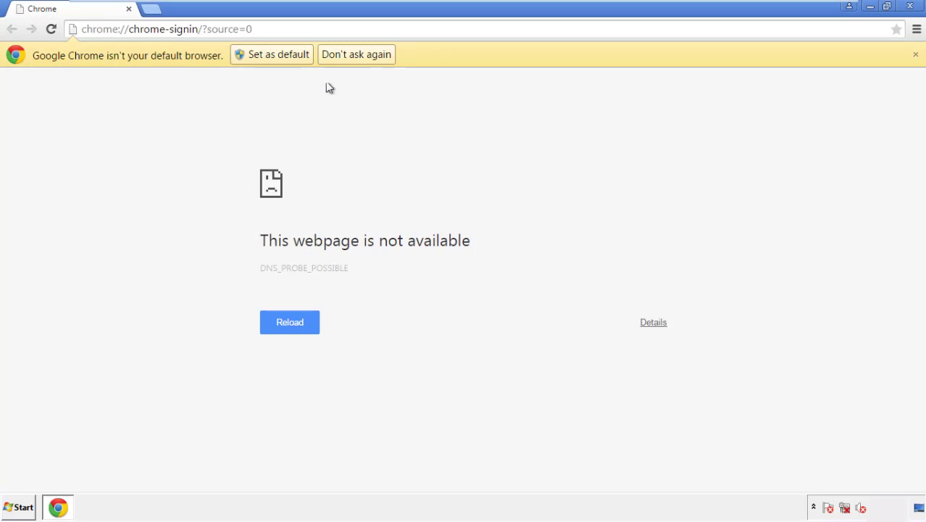
left_click(373, 54)
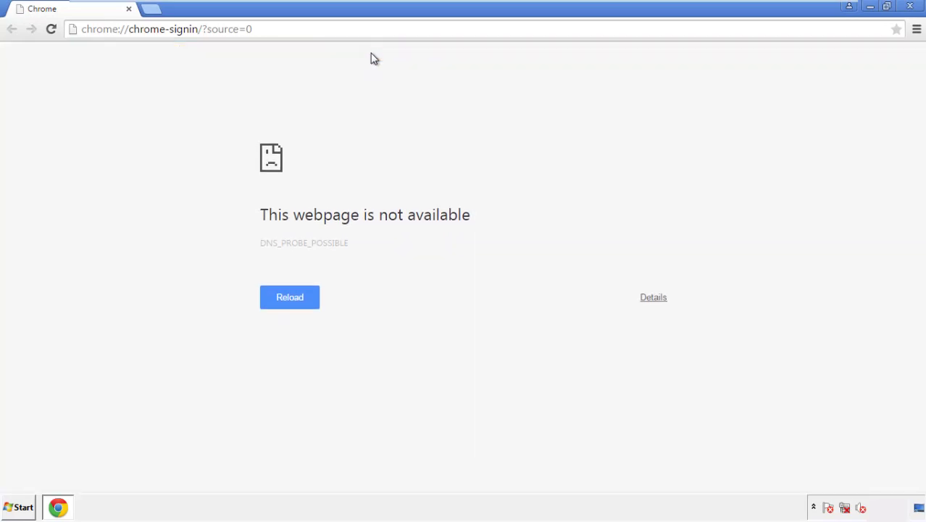
- Go to Chrome's Settings History page and bring up Clear browsing data
left_click(916, 31)
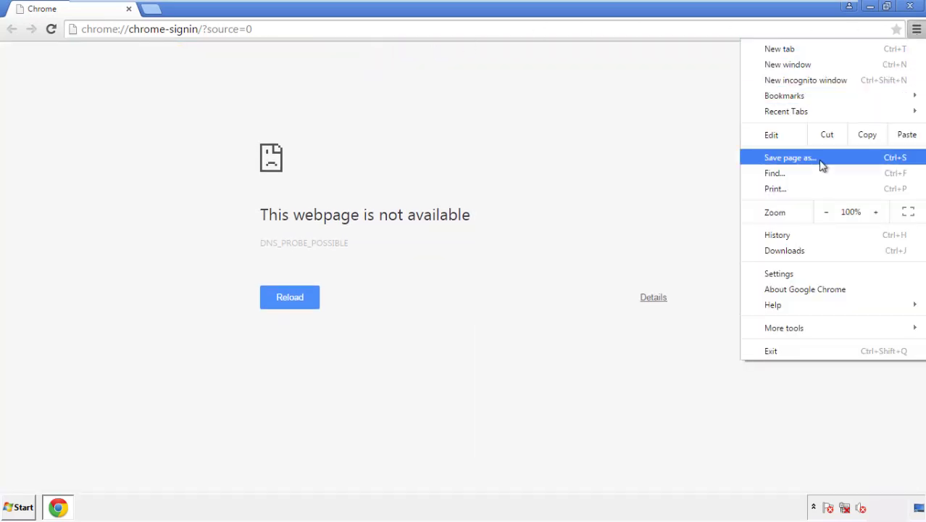
left_click(782, 274)
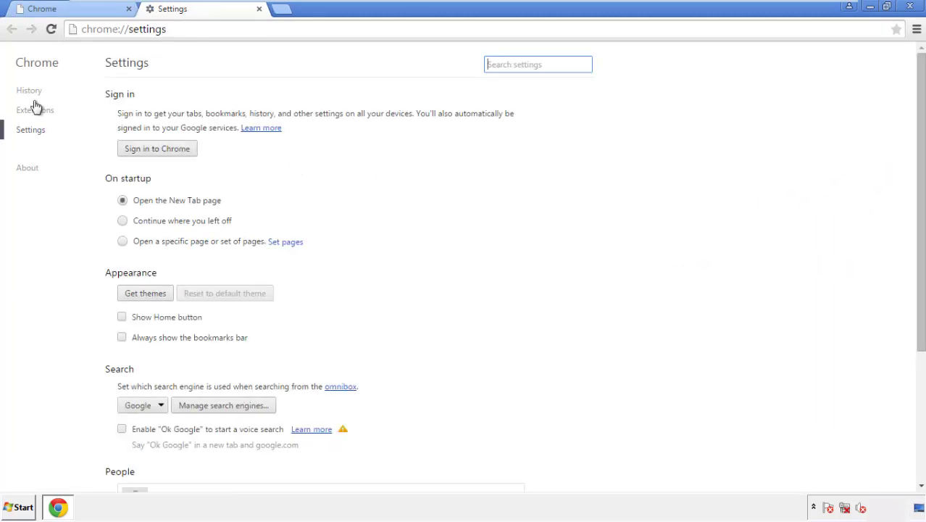
left_click(34, 94)
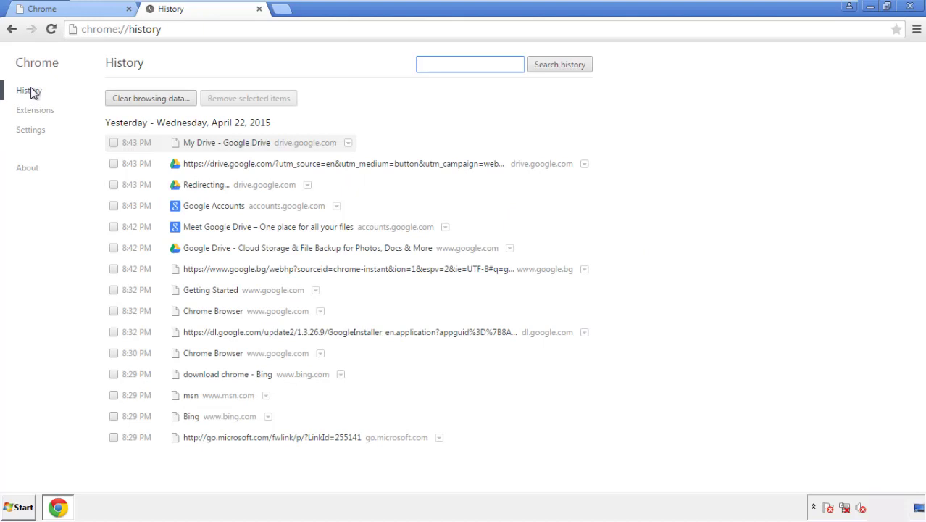
left_click(139, 99)
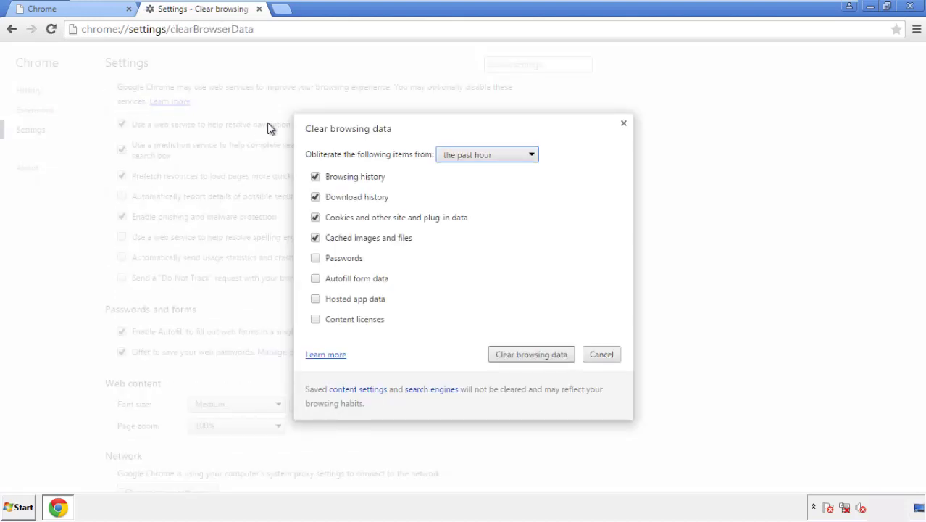
- Clear Chrome browsing data from the beginning of time, including autofill form data but not passwords
left_click(466, 156)
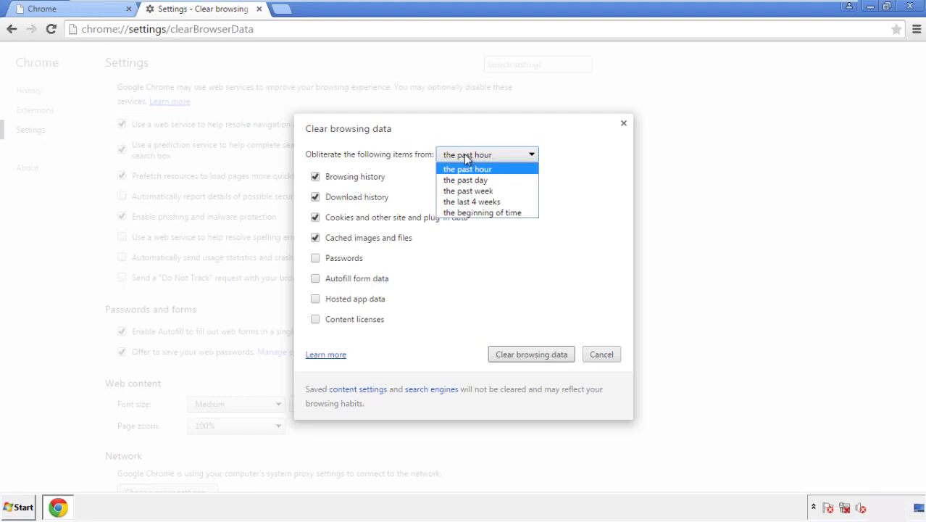
left_click(464, 213)
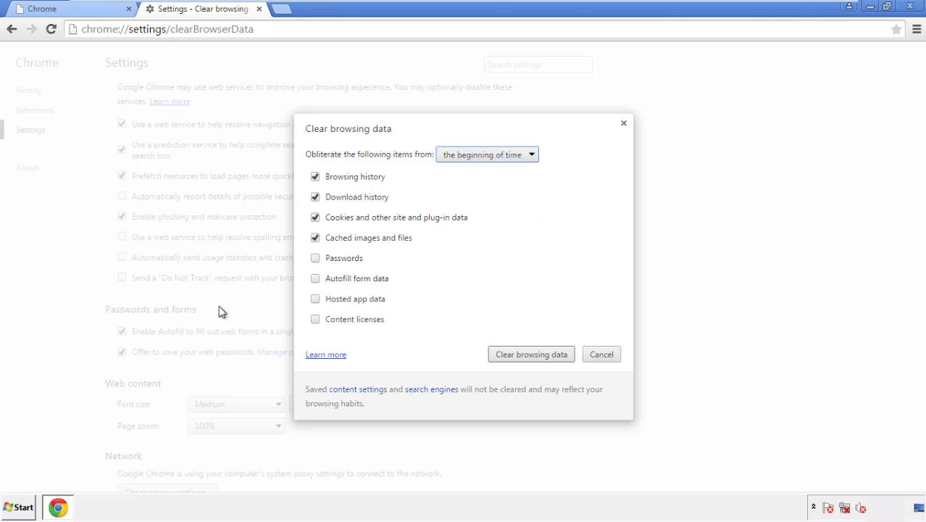
left_click(316, 279)
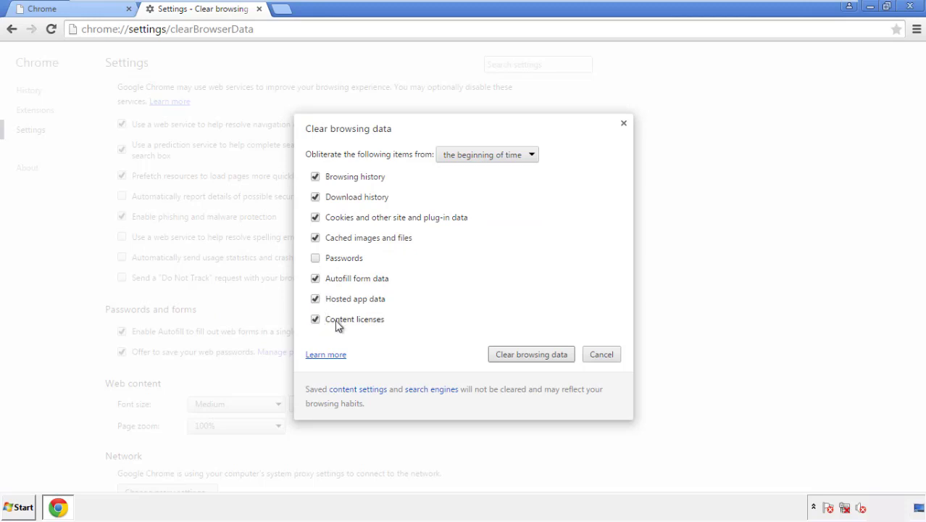
left_click(520, 357)
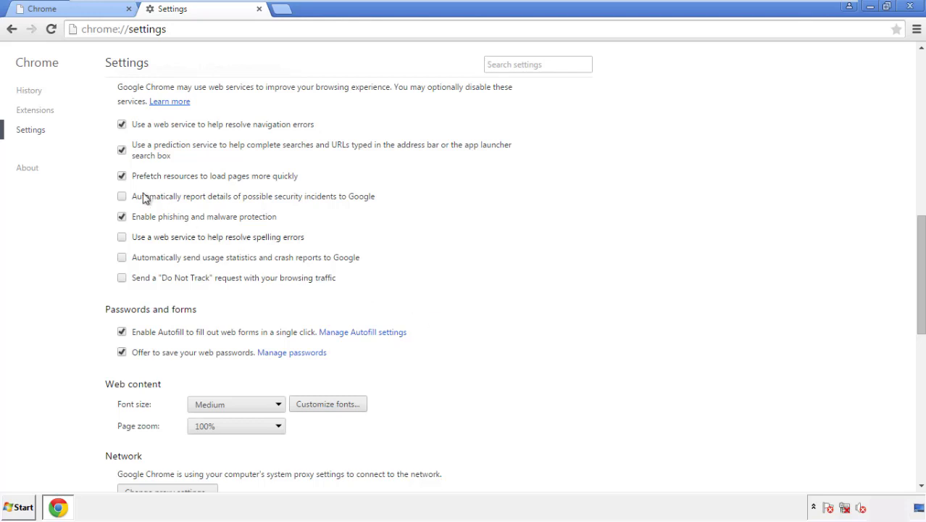
- Reset Chrome's settings to their original defaults and close the browser
left_click_drag(920, 231, 917, 387)
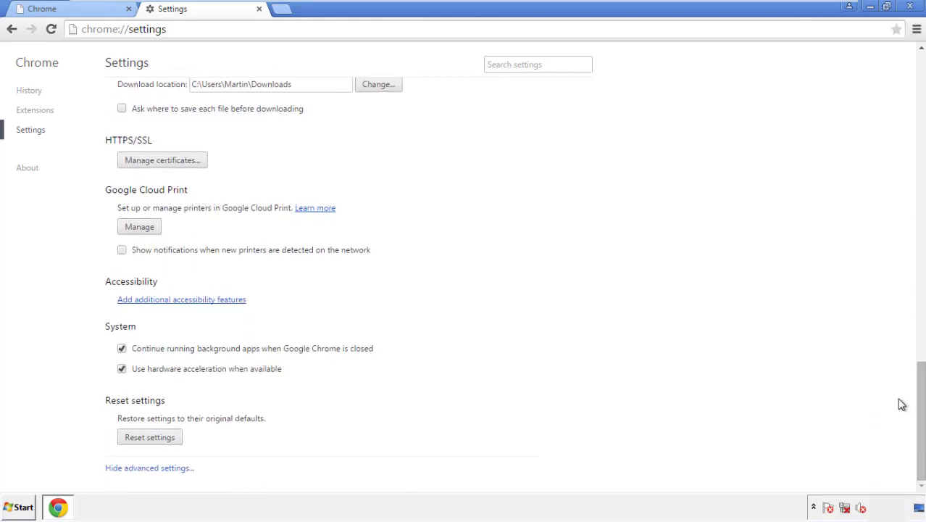
left_click(174, 439)
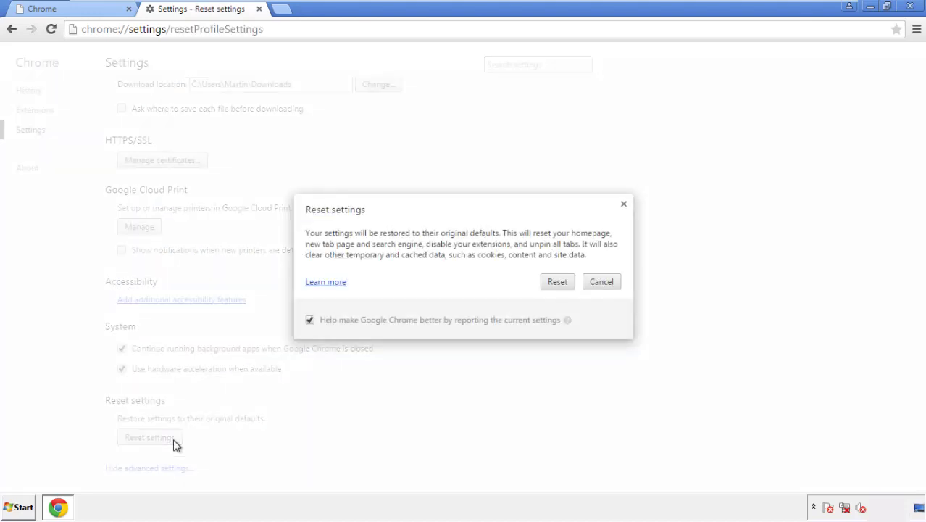
left_click(558, 281)
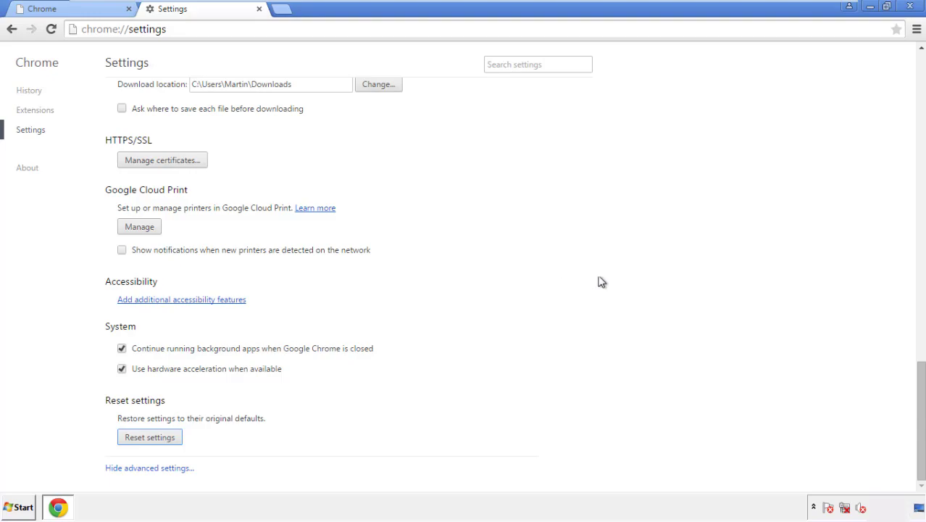
left_click(910, 6)
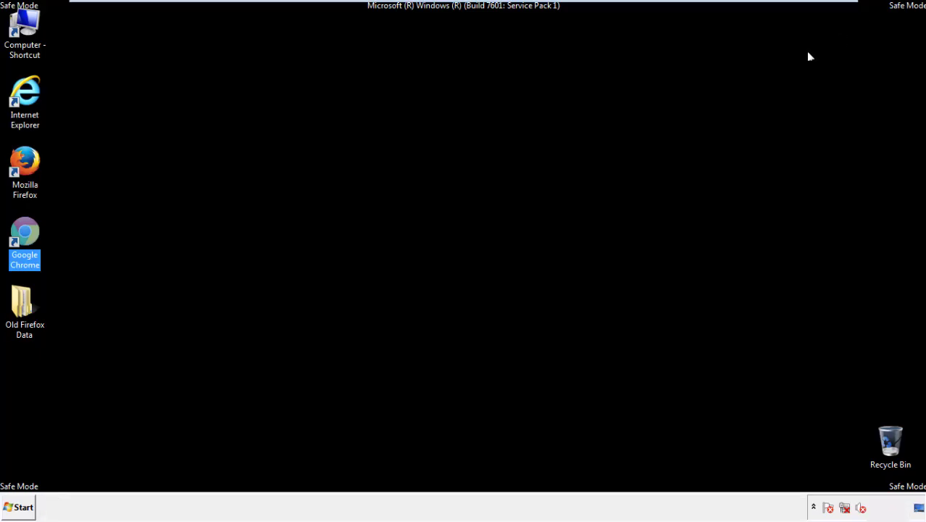
- Deselect the Chrome shortcut and launch Mozilla Firefox from the desktop
left_click(499, 233)
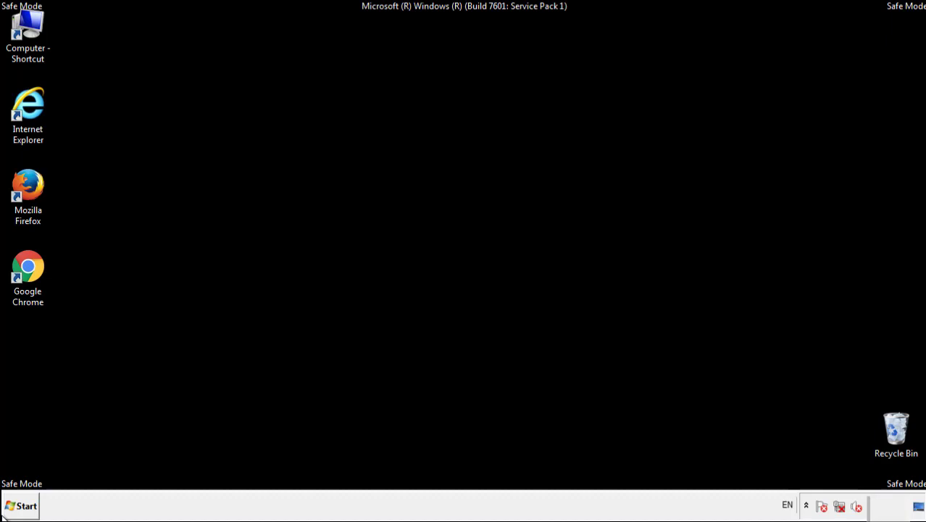
double_click(35, 181)
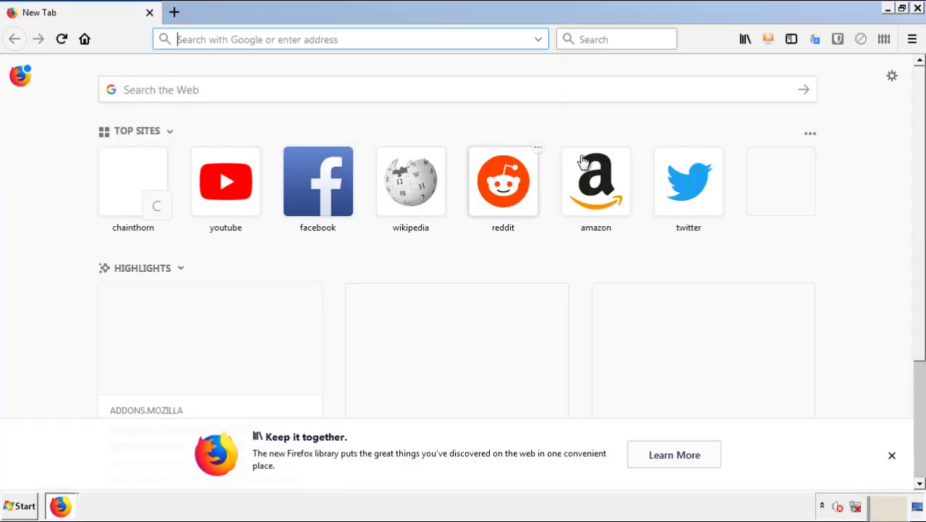
- Remove the Search Mine extension in Firefox's Add-ons Manager and close Firefox
left_click(912, 40)
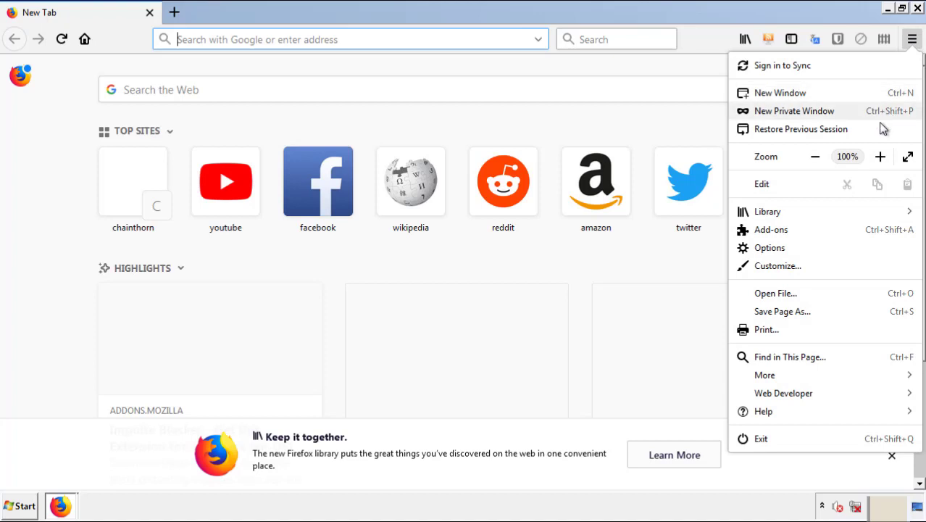
left_click(771, 230)
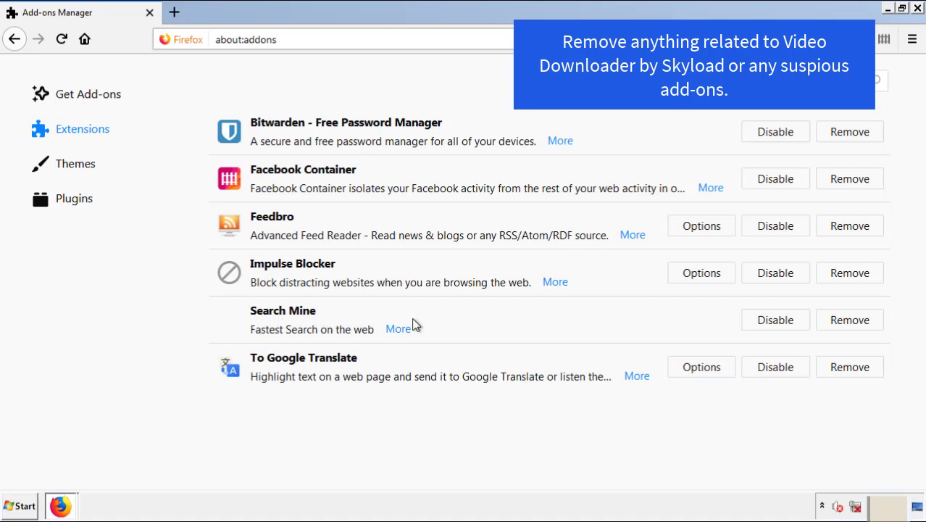
left_click(847, 321)
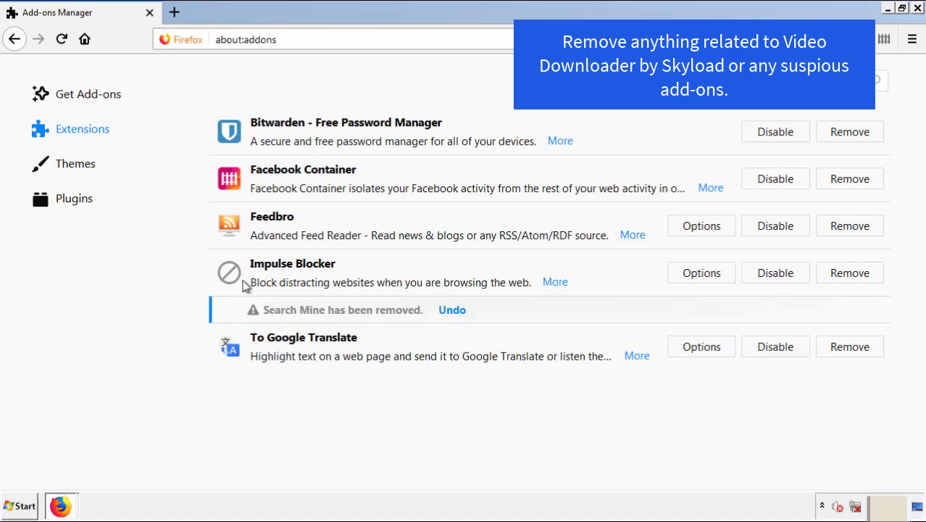
left_click(918, 9)
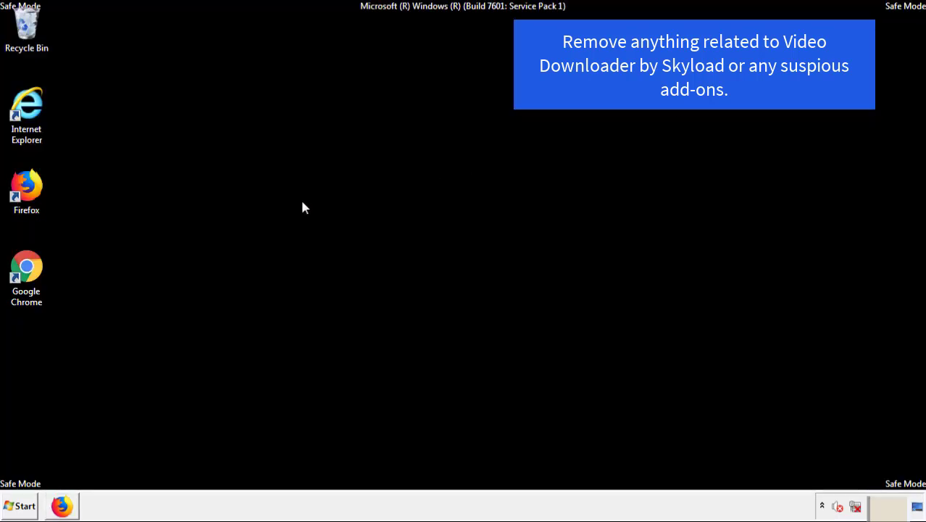
- Launch Google Chrome and go to its Extensions page via More tools
double_click(27, 283)
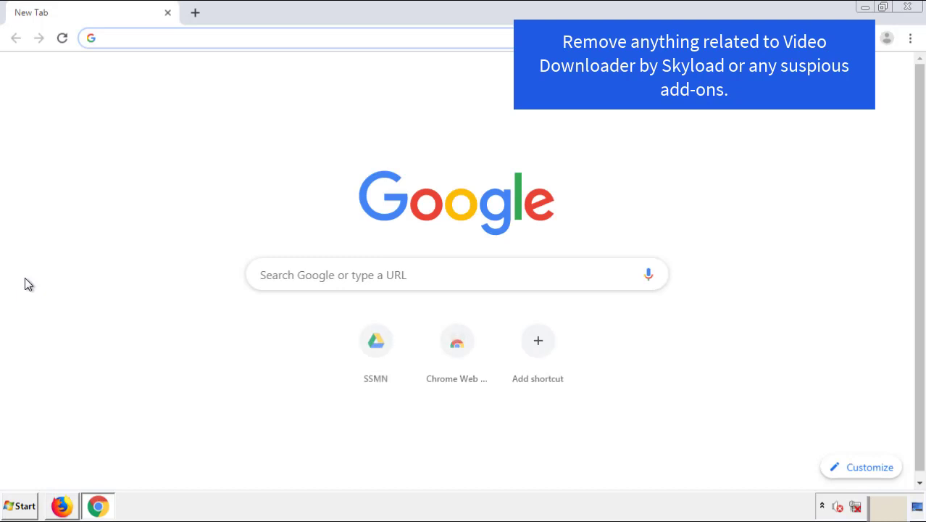
left_click(910, 38)
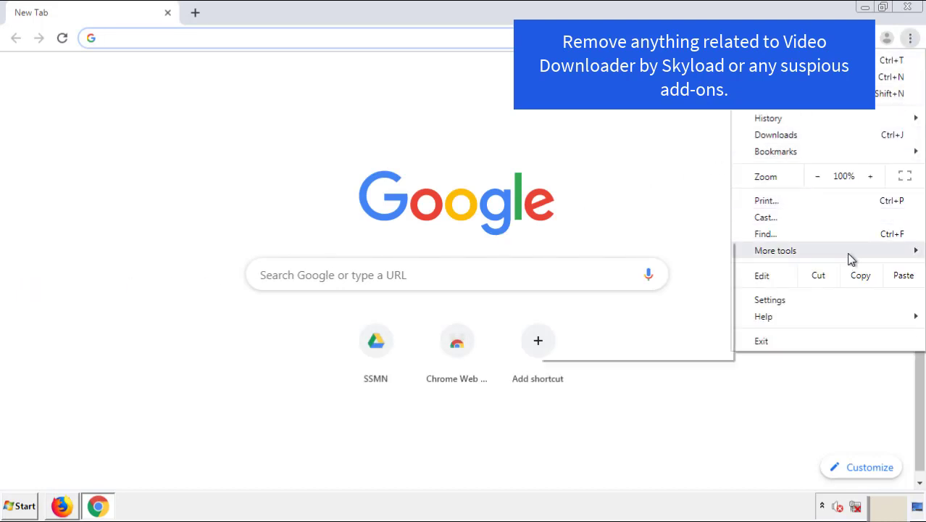
mouse_move(829, 254)
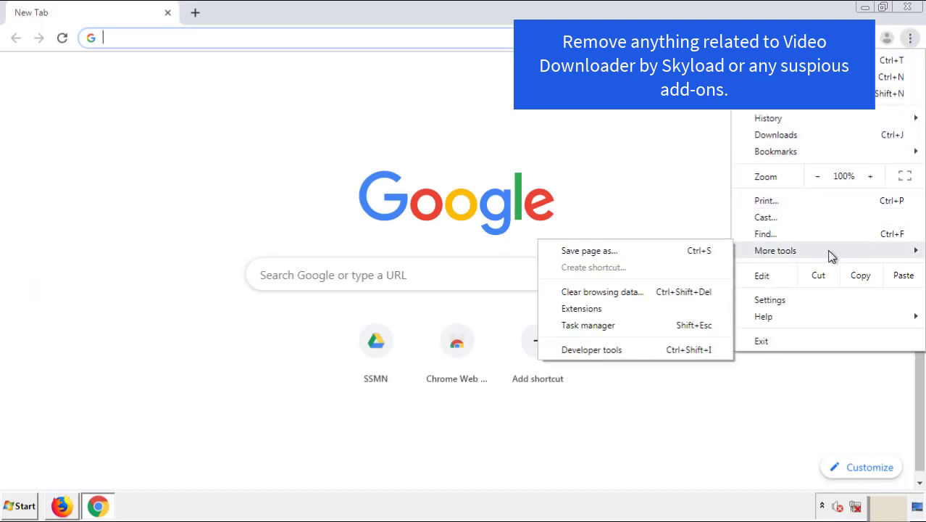
left_click(588, 308)
- Remove and confirm deleting the Search Mine extension, close Chrome, and bring up the Start menu
scroll(262, 242, "down", 7)
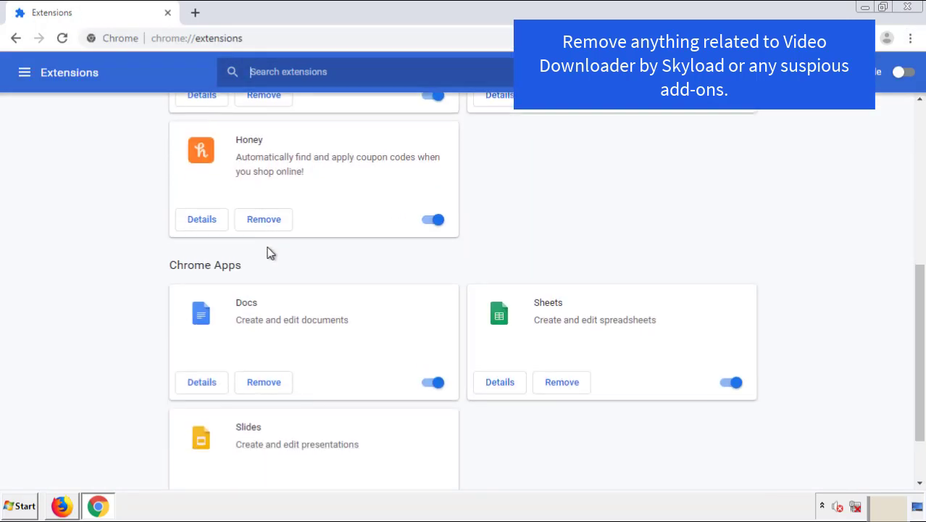
scroll(351, 265, "up", 7)
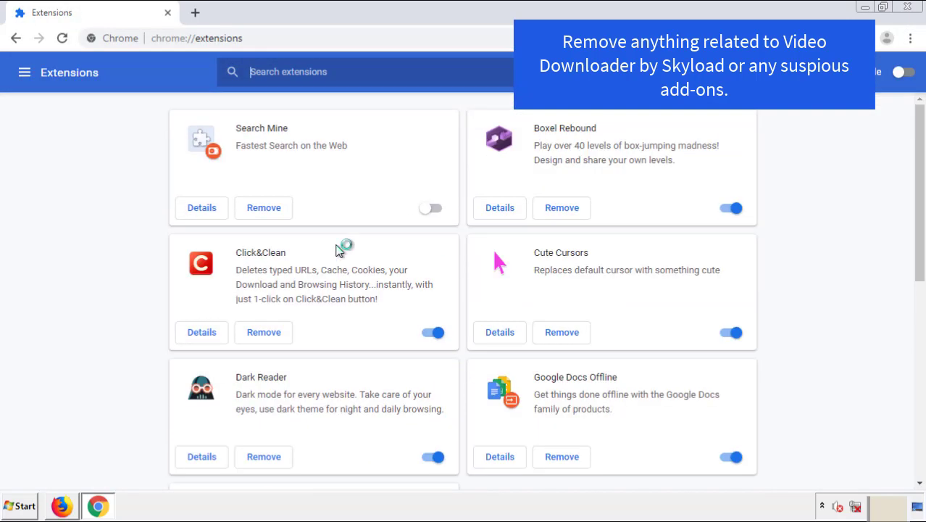
left_click(260, 208)
left_click(520, 115)
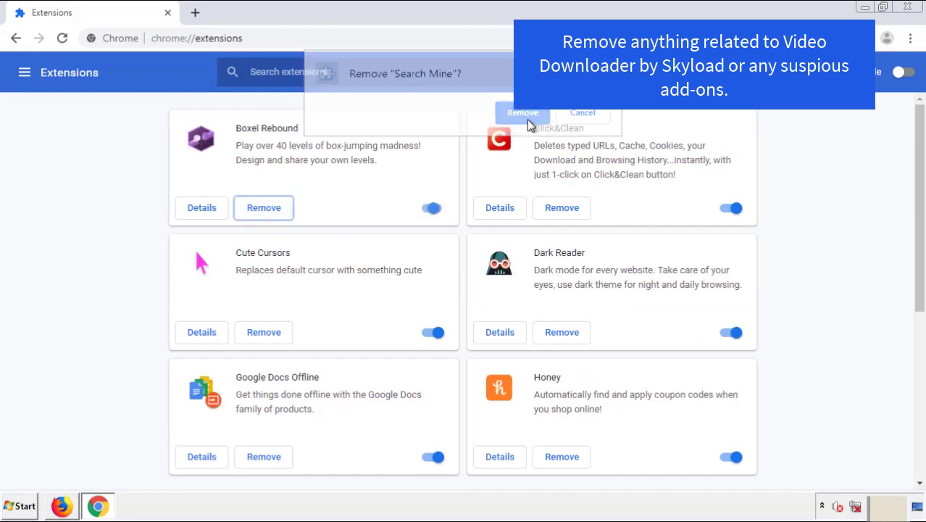
left_click(915, 11)
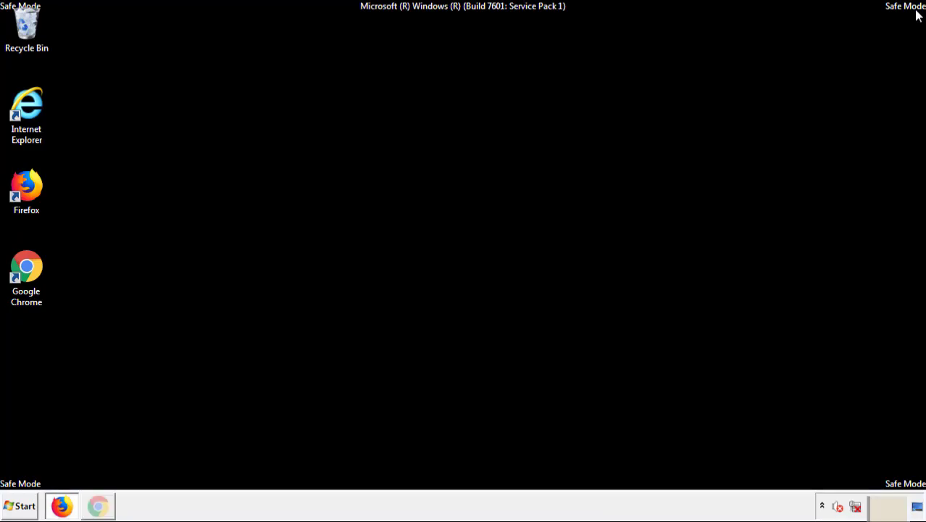
left_click(25, 507)
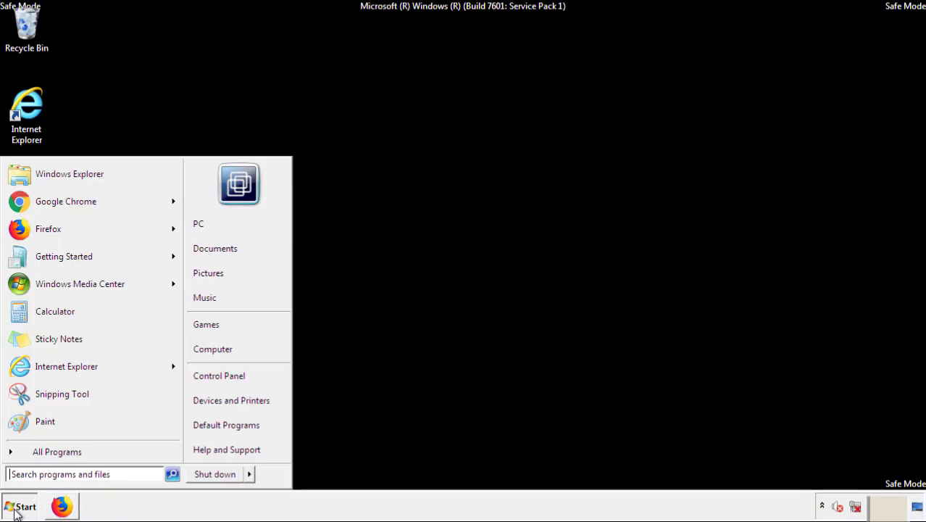